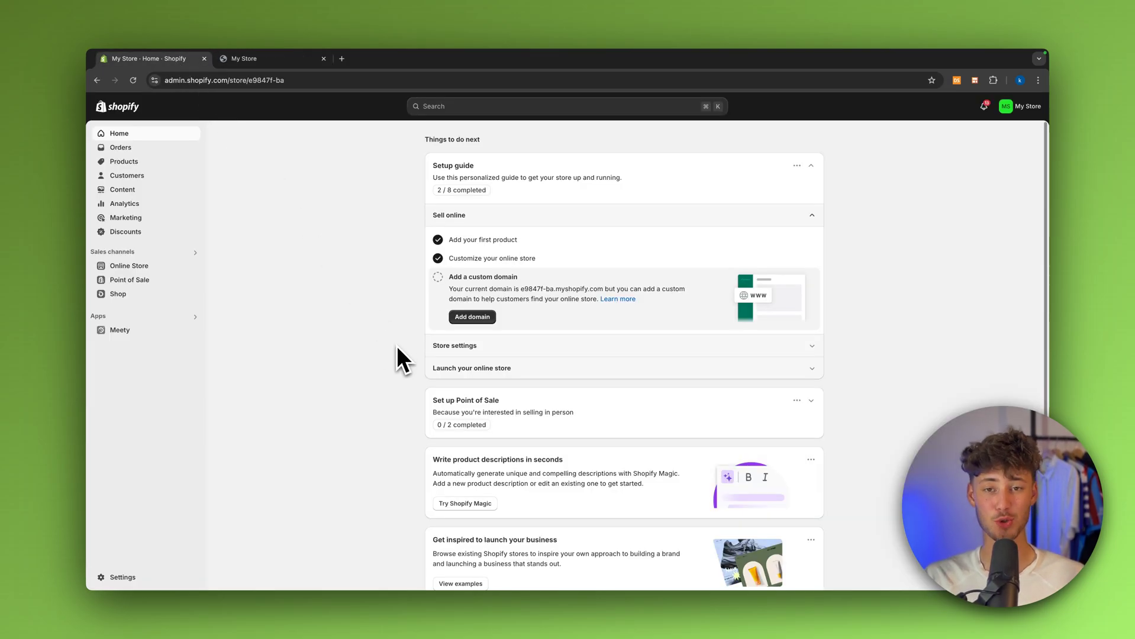
- Check the storefront footer, close it, and open the Dawn theme's default content editor
click(262, 61)
scroll(355, 484, down, 5)
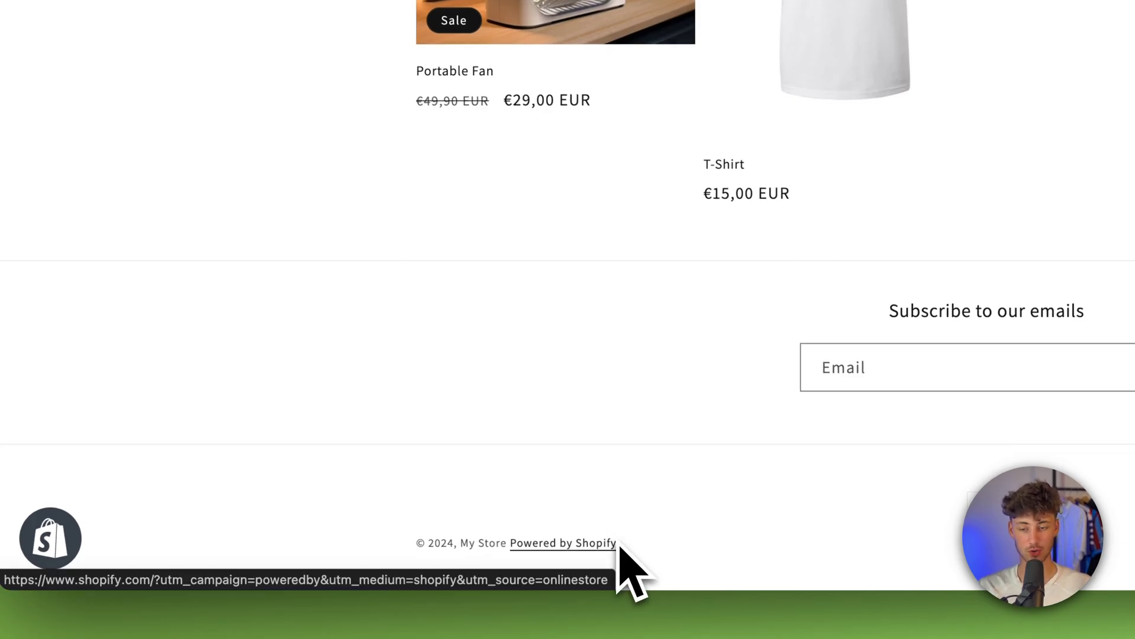
scroll(618, 533, up, 10)
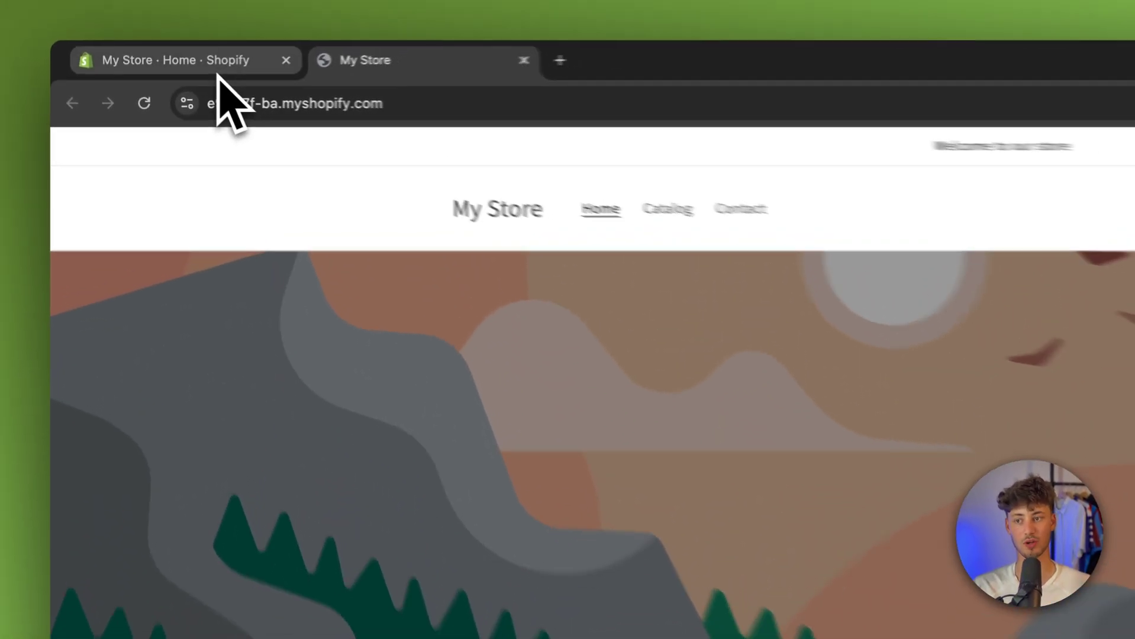
click(169, 59)
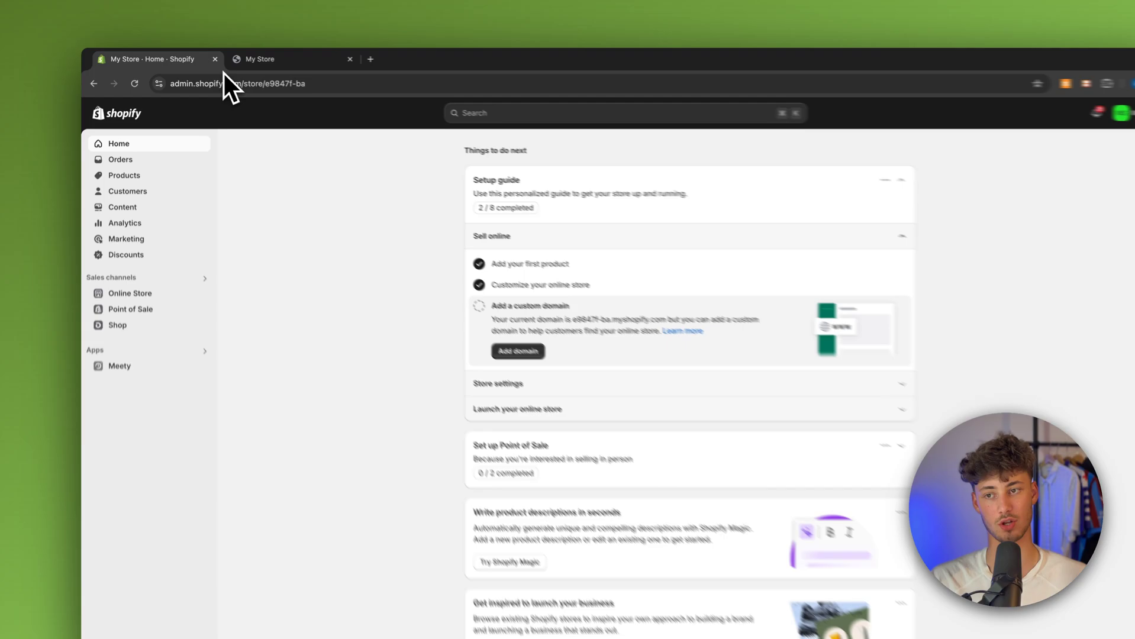
middle_click(260, 62)
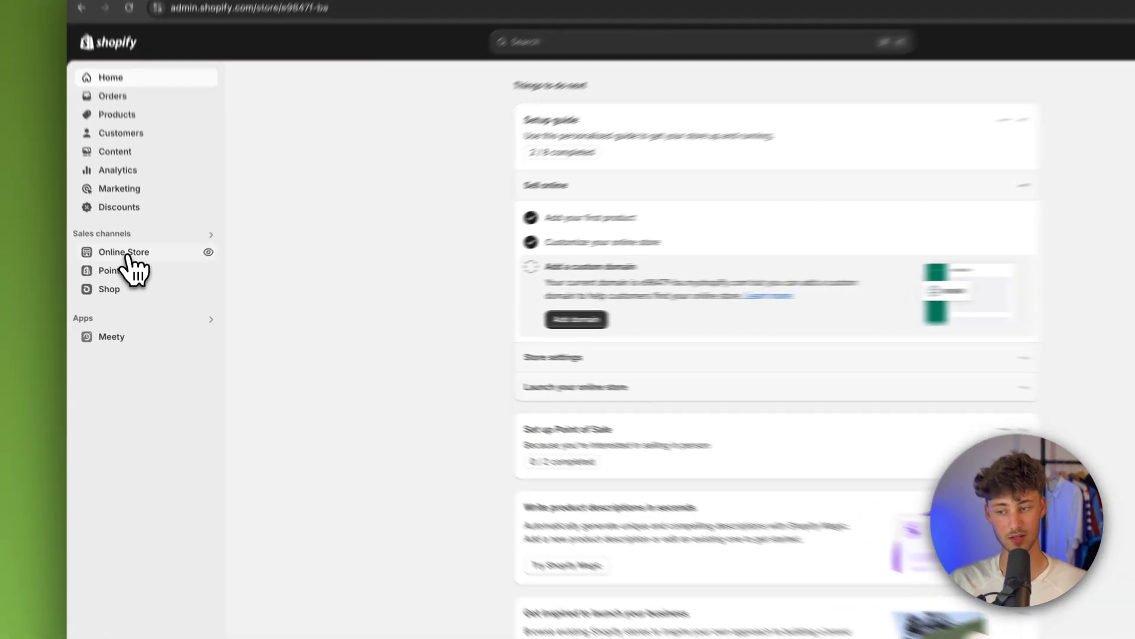
click(126, 265)
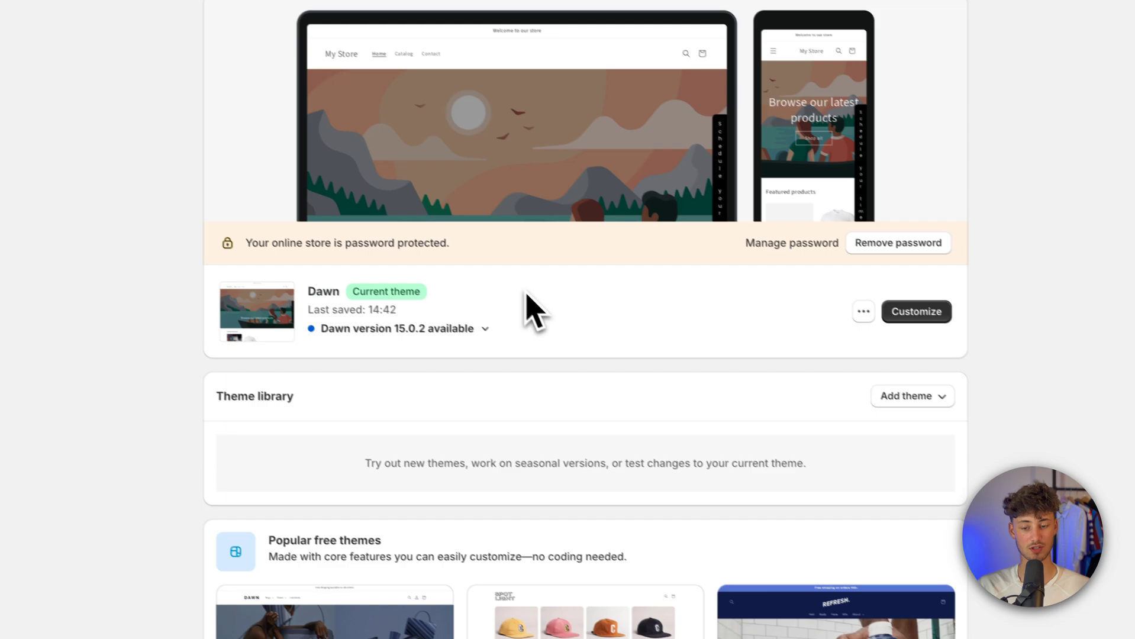
click(844, 300)
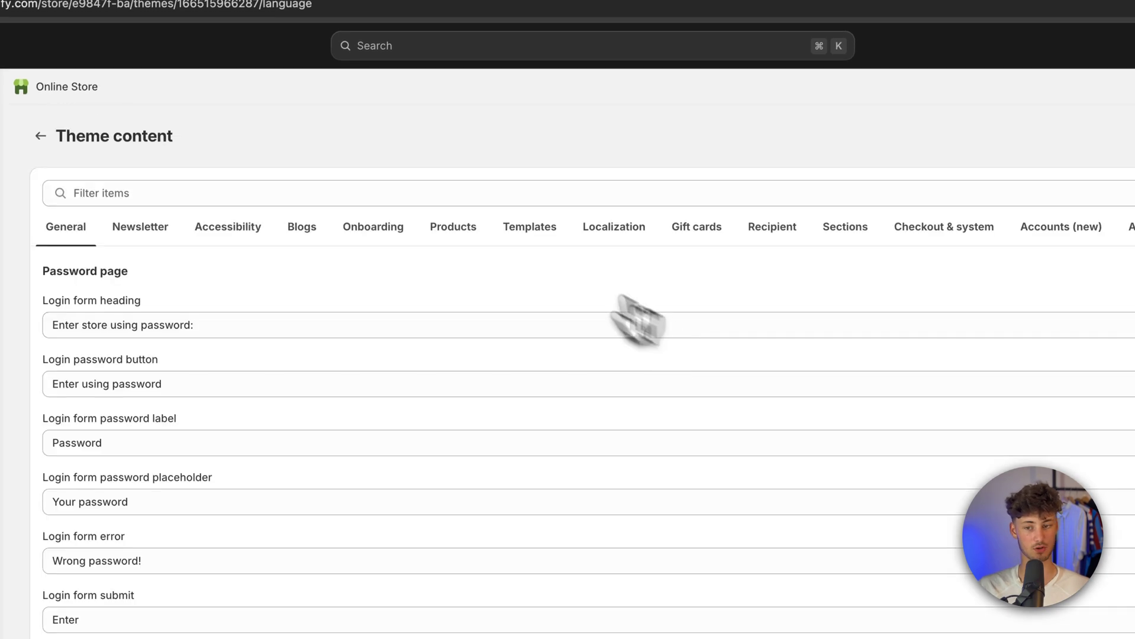
- Filter theme content by 'powered' and clear the 'Powered by Shopify', autocomplete and HTML entries
click(340, 151)
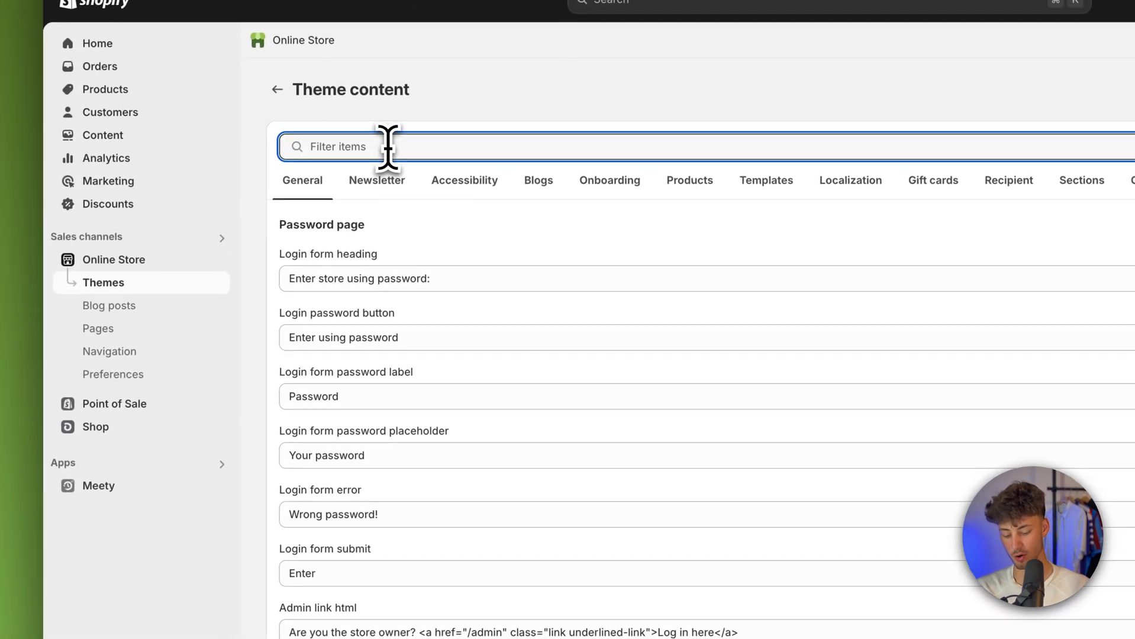
text(powered)
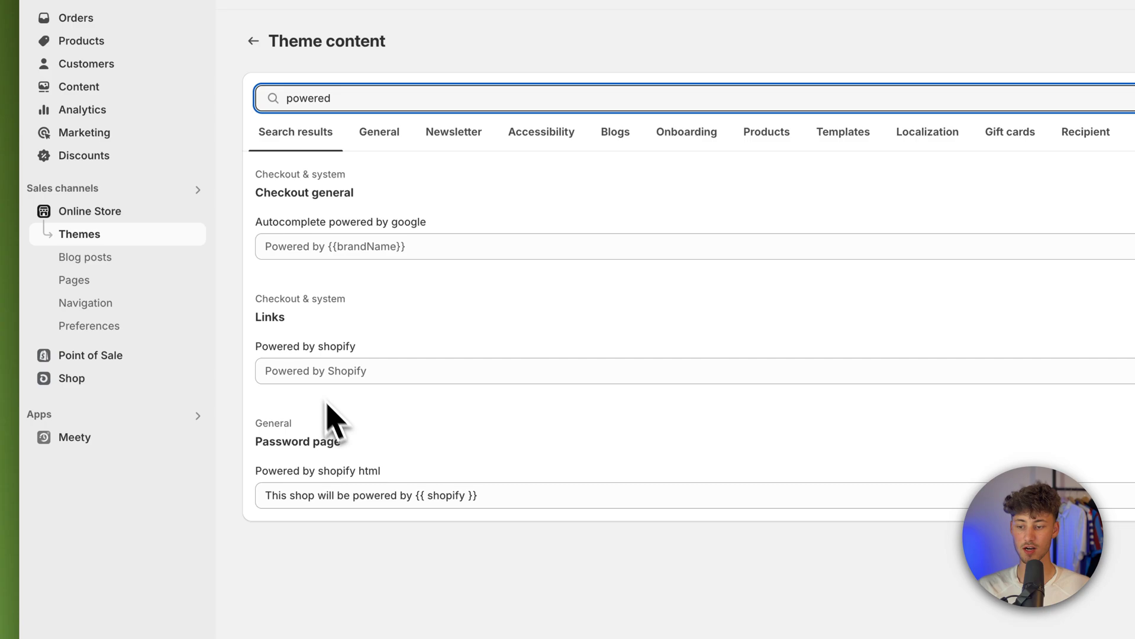
click(327, 369)
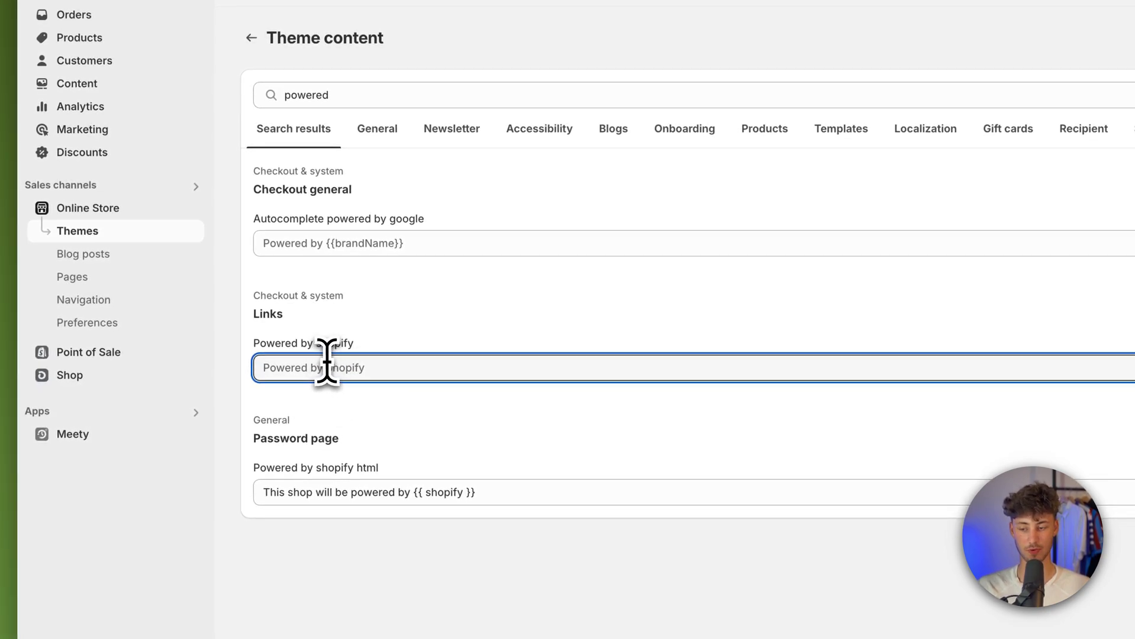
click(340, 240)
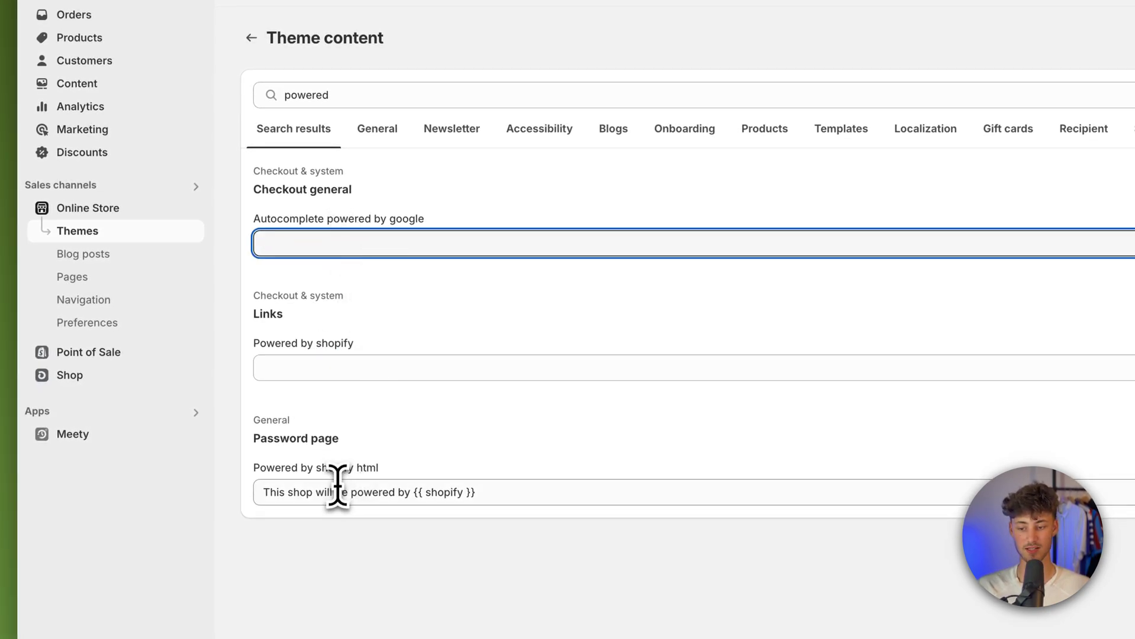
click(363, 492)
key(ctrl+a)
key(BackSpace)
click(634, 468)
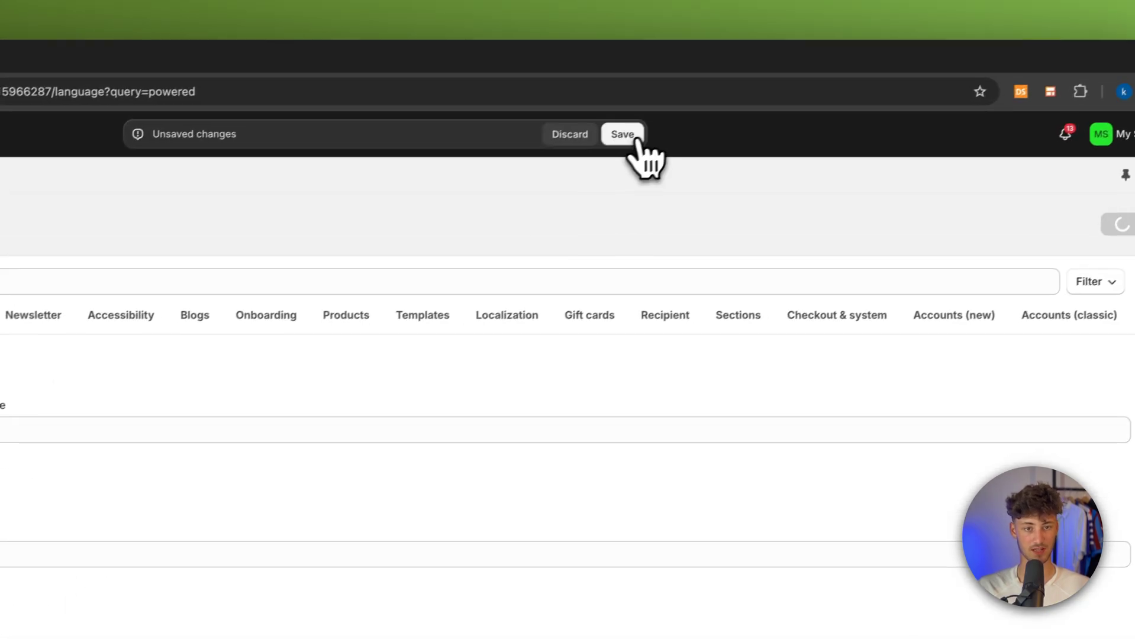
- Save the theme content and open the live storefront to confirm the footer credit is gone
click(630, 136)
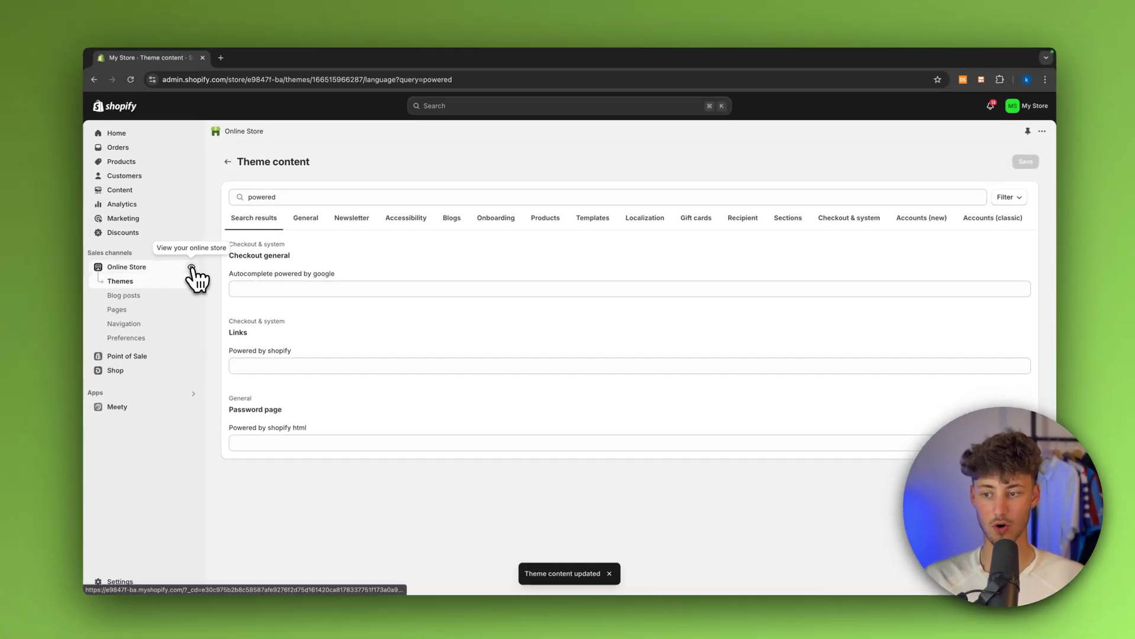
click(191, 269)
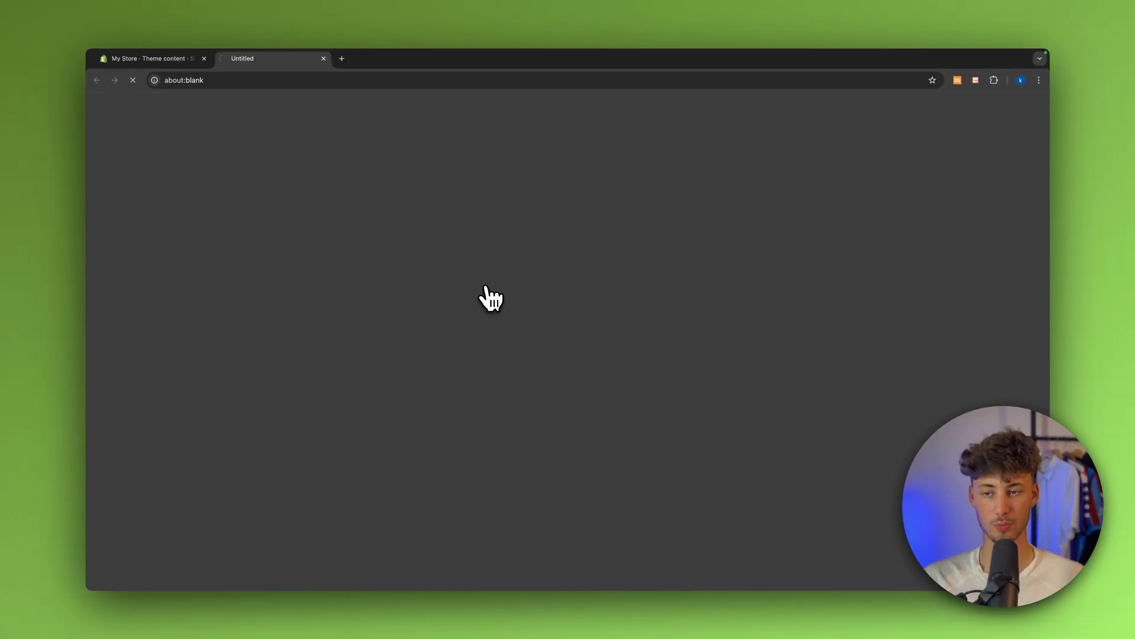
scroll(515, 364, down, 10)
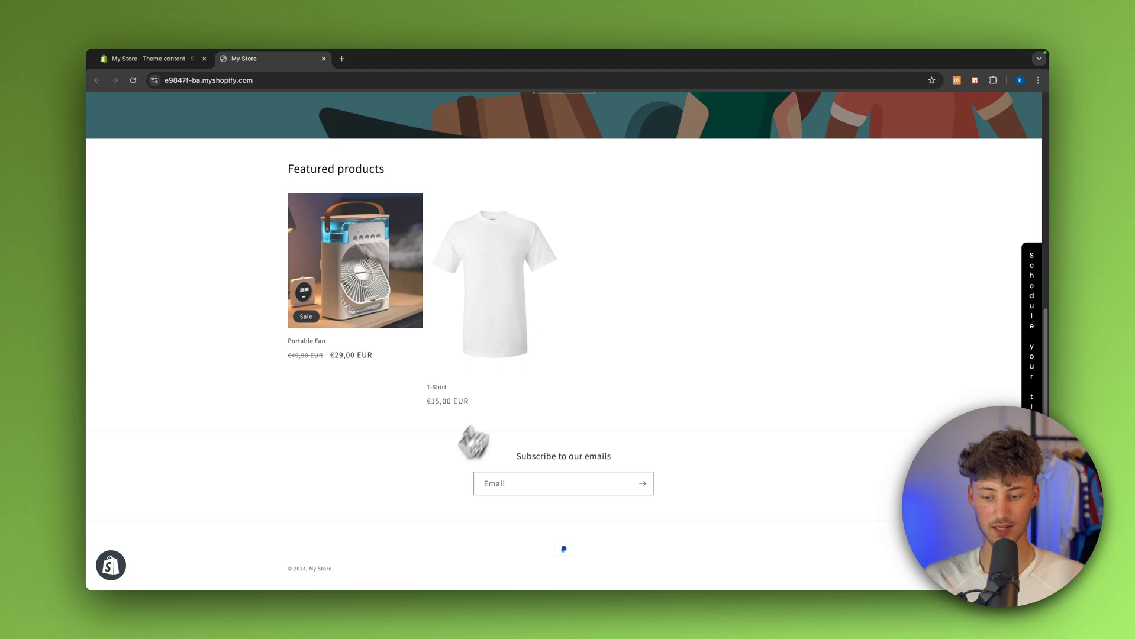